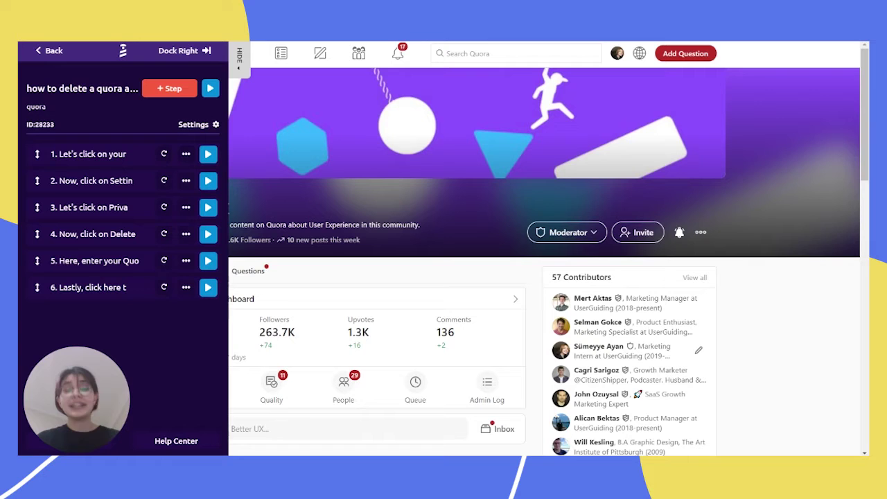
Preview the guide through profile, Settings, Privacy, Delete Account and NEXT, then exit the preview
click(210, 89)
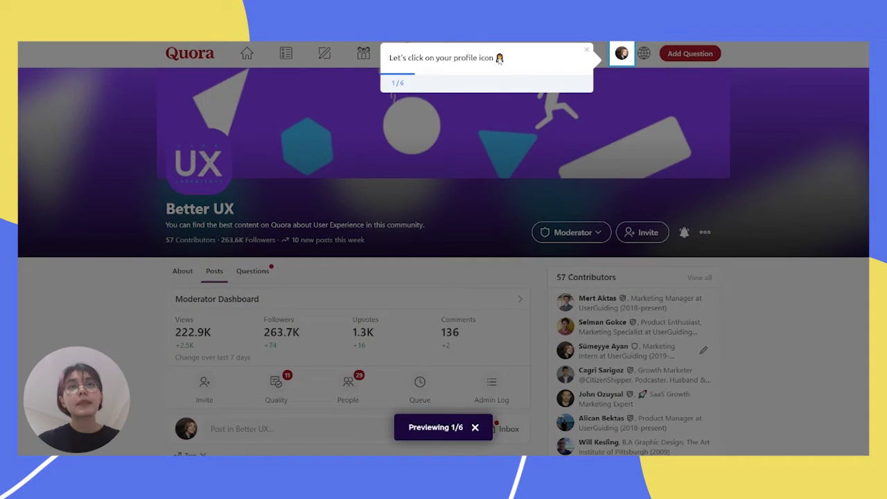
click(622, 55)
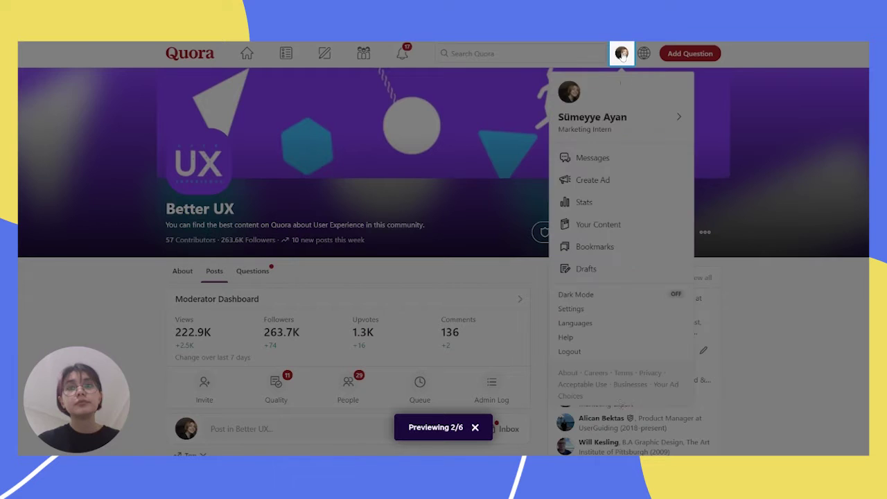
click(566, 312)
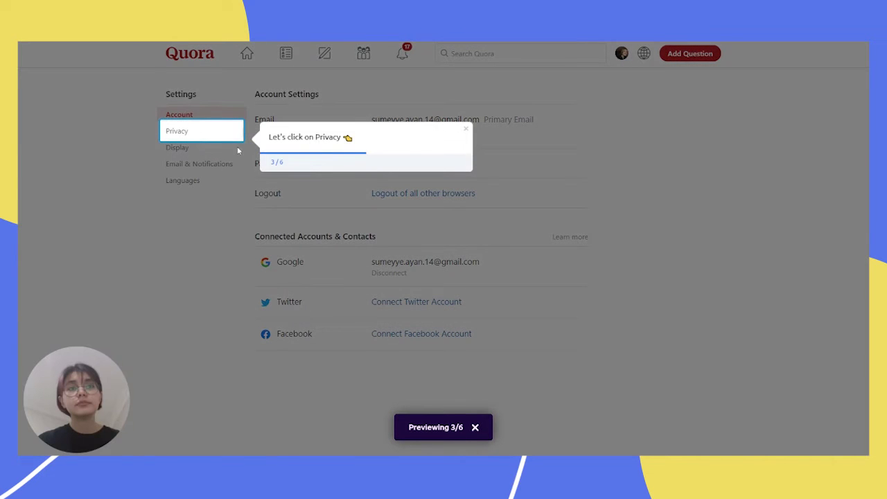
click(199, 133)
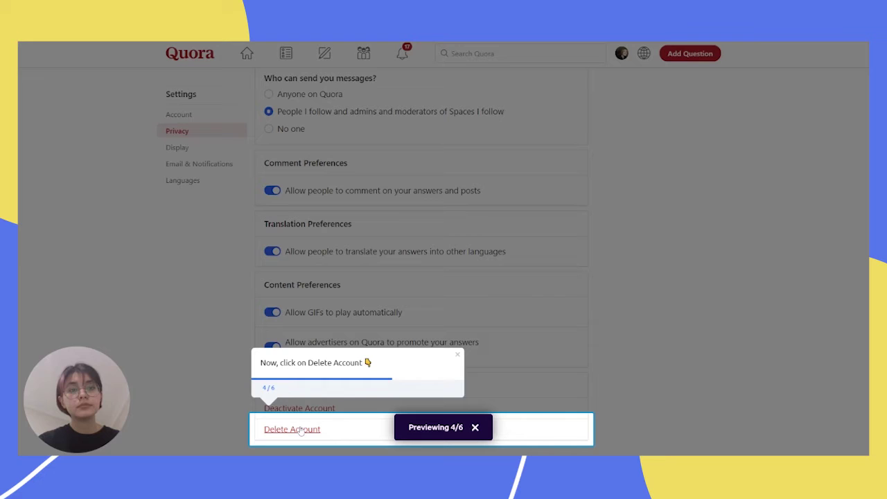
click(300, 431)
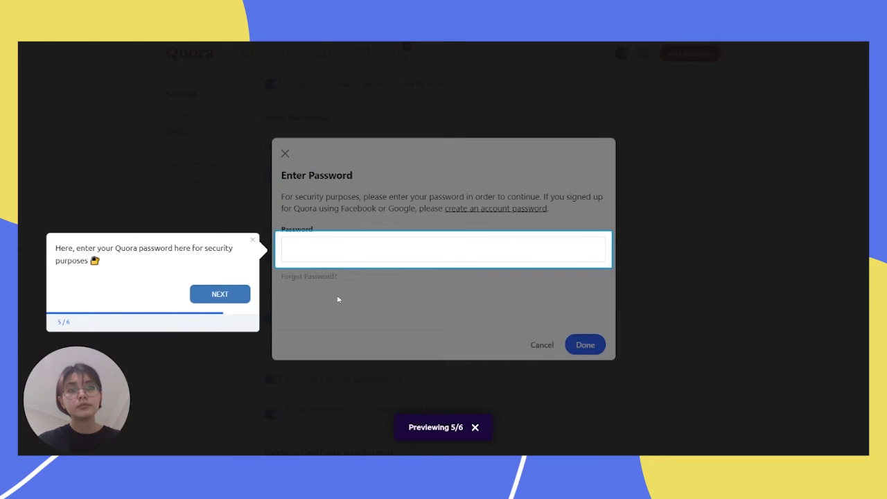
click(234, 294)
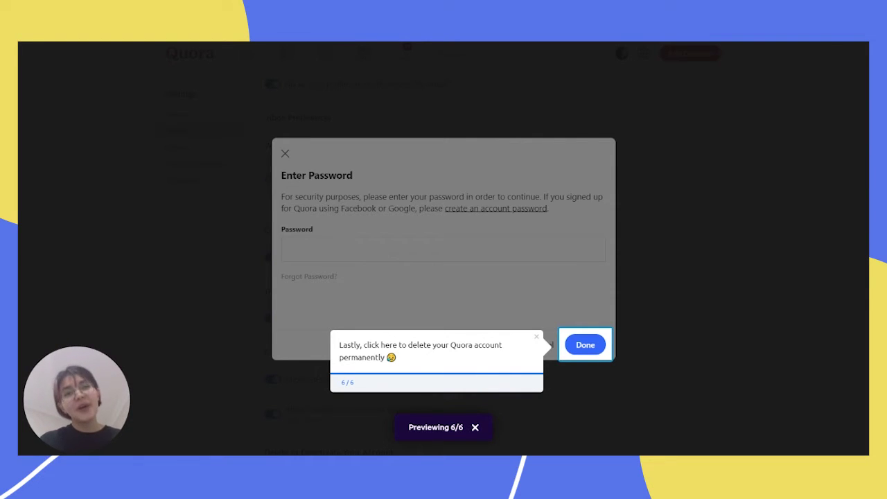
click(535, 339)
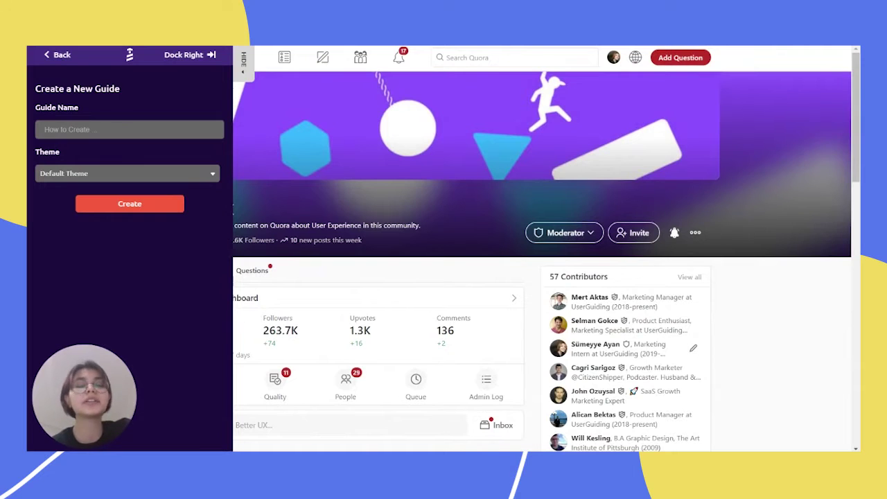
Create a new guide named 'quora' with the Default Theme
click(104, 130)
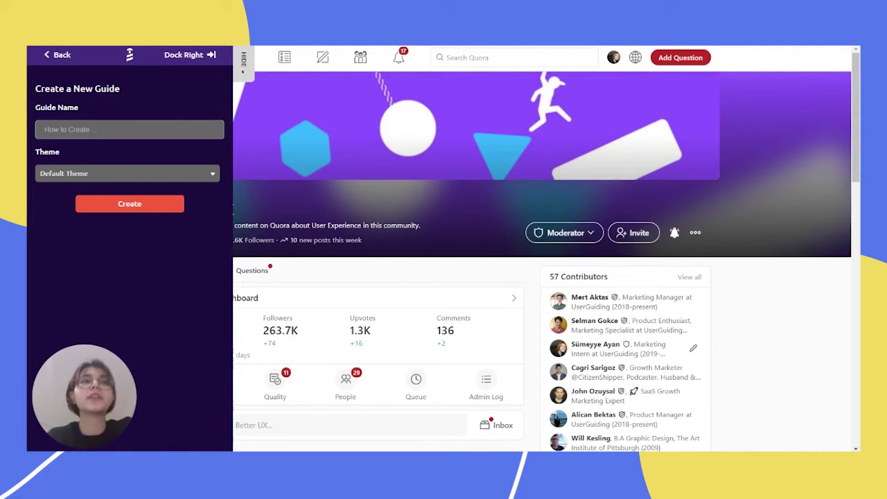
text(quora)
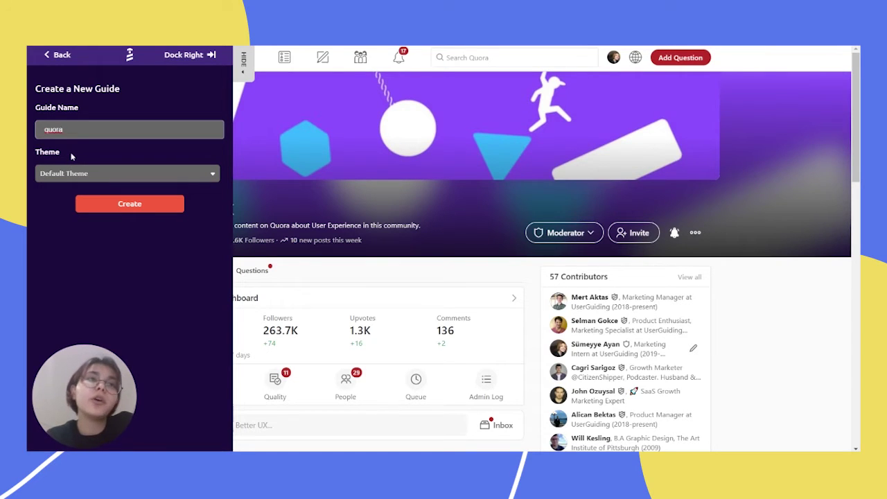
click(138, 209)
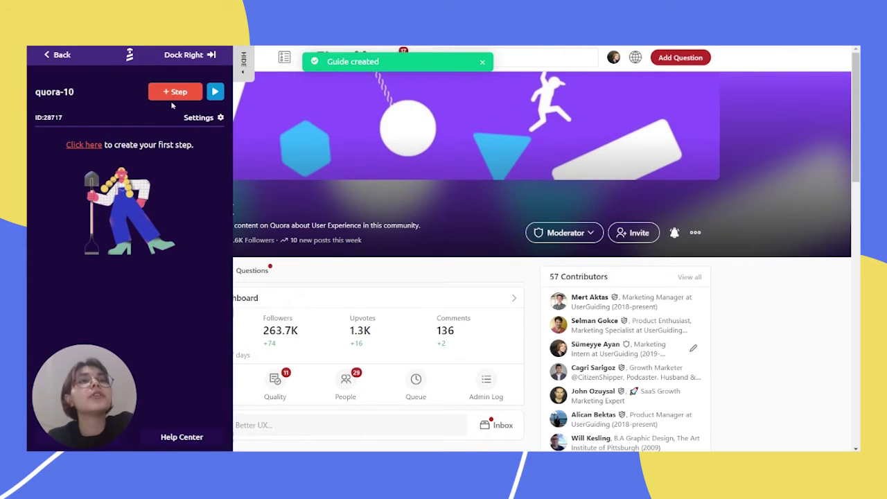
Add a click-element tooltip step anchored on the Quora profile avatar
click(173, 94)
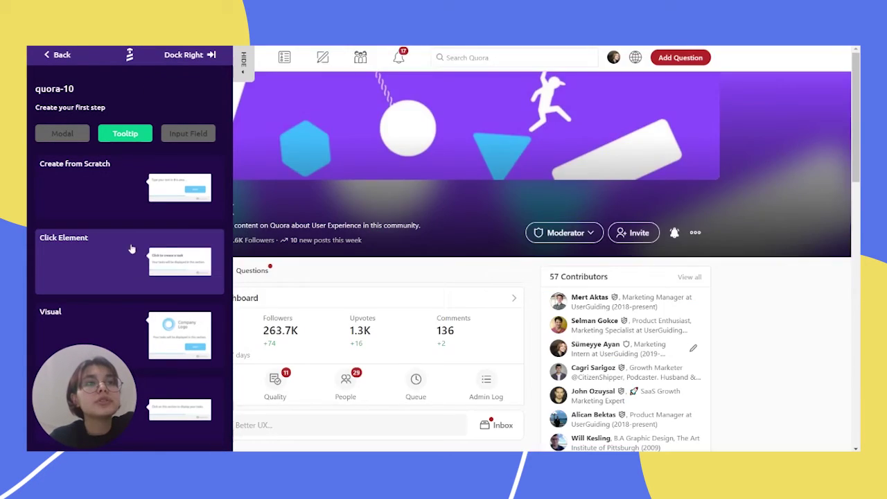
click(131, 248)
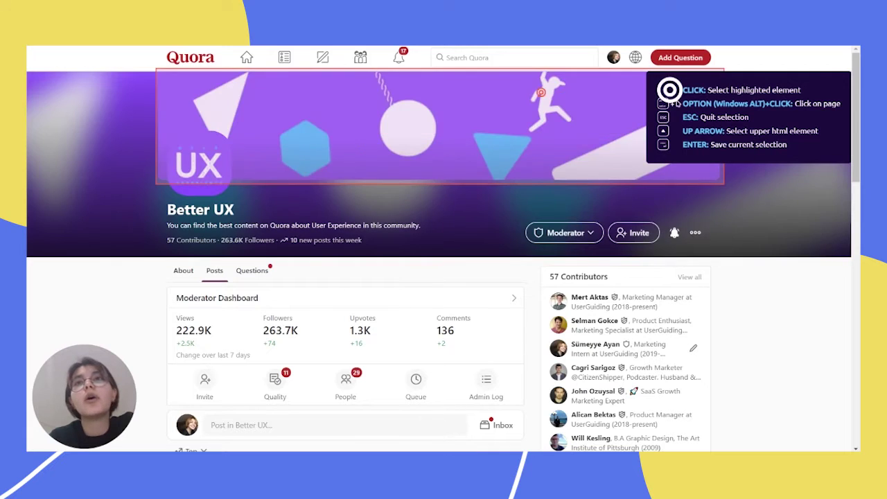
click(610, 61)
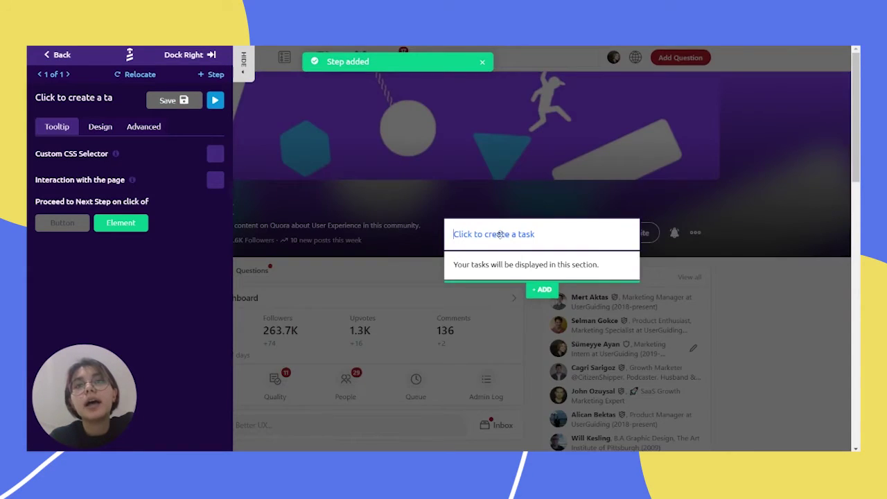
Delete the tooltip title, set its text to 'click on profile icon', and save
mouse_move(541, 267)
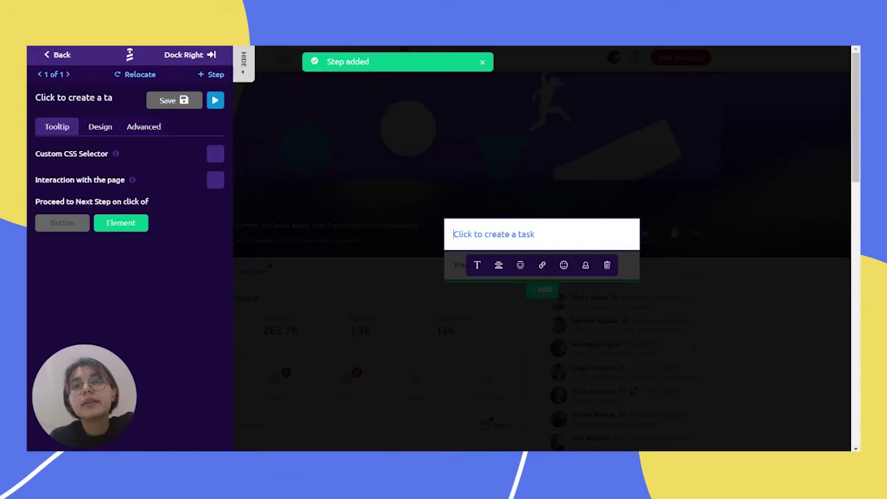
click(605, 265)
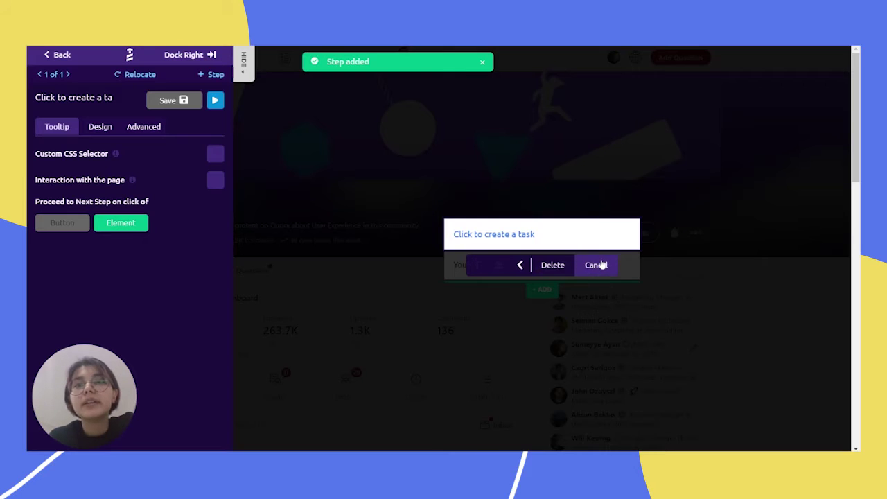
click(553, 264)
triple_click(551, 249)
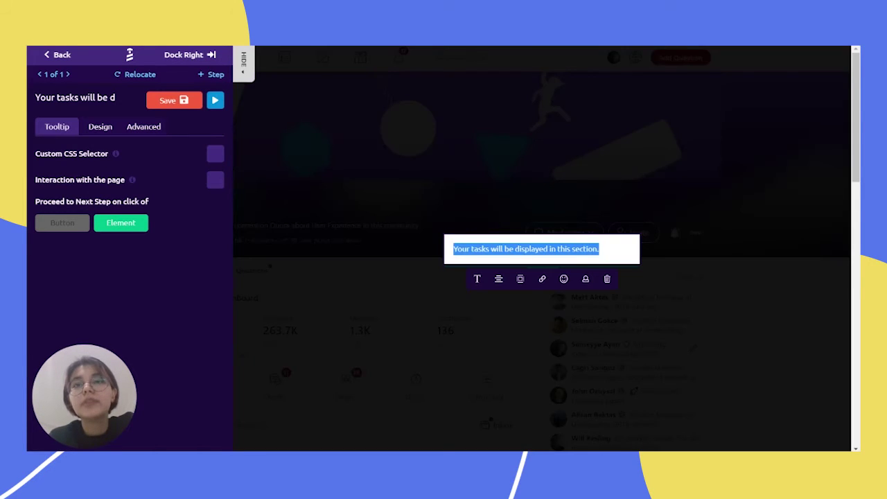
key(BackSpace)
text(clickl)
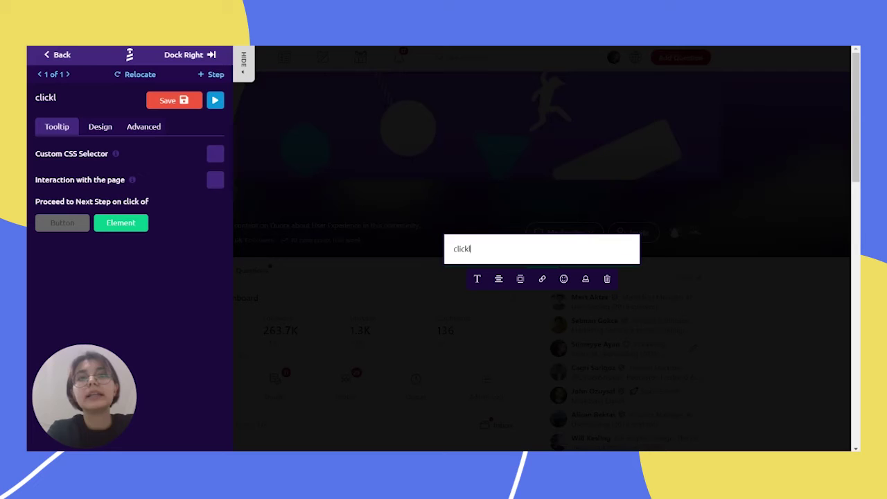
key(BackSpace)
text( on)
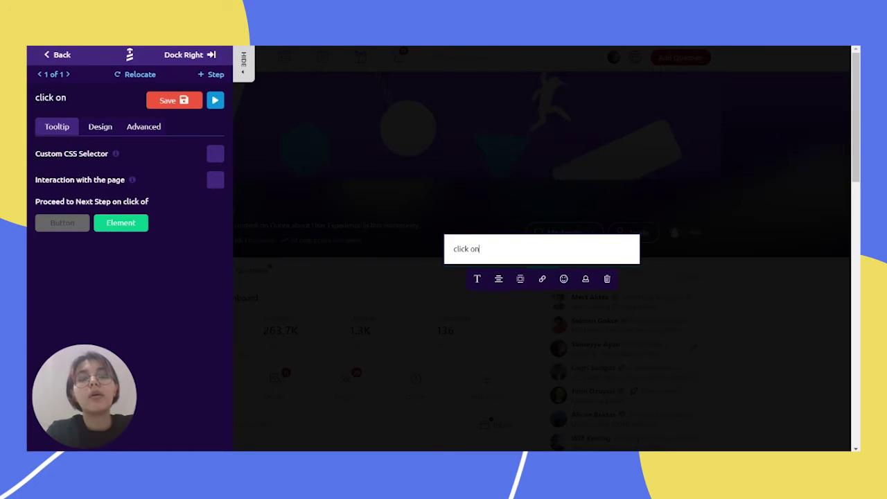
text( profile)
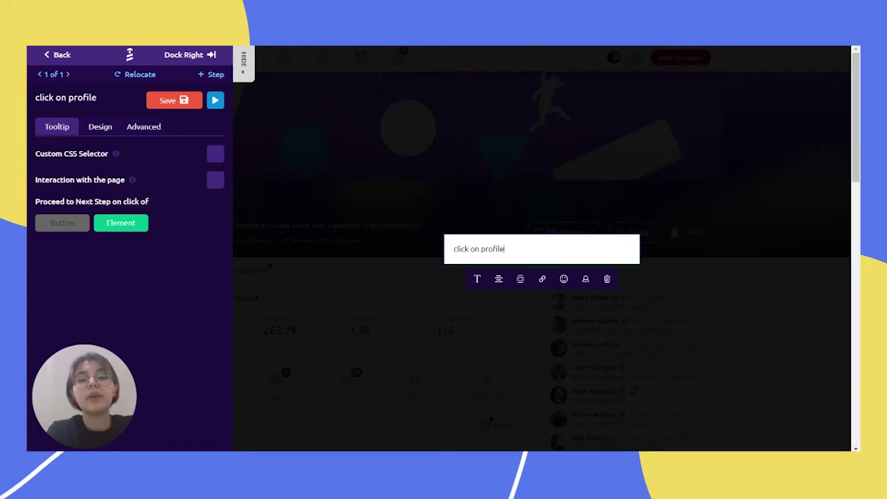
text( icon)
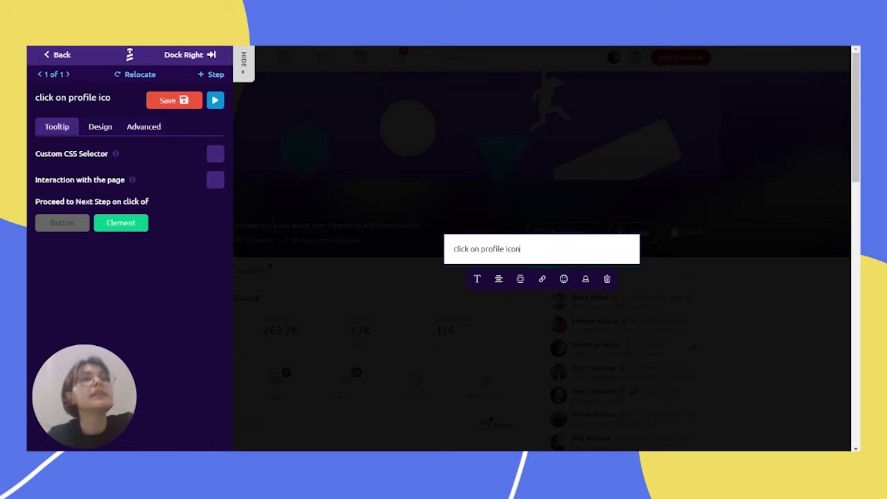
click(169, 101)
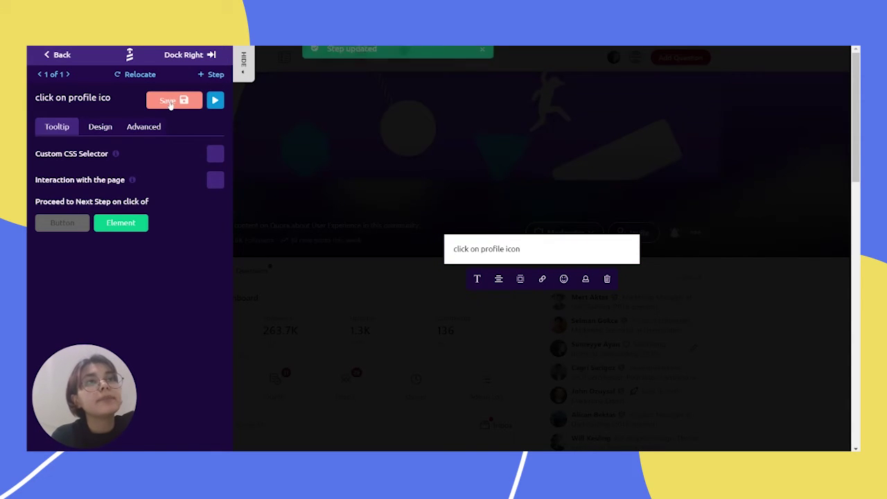
click(214, 74)
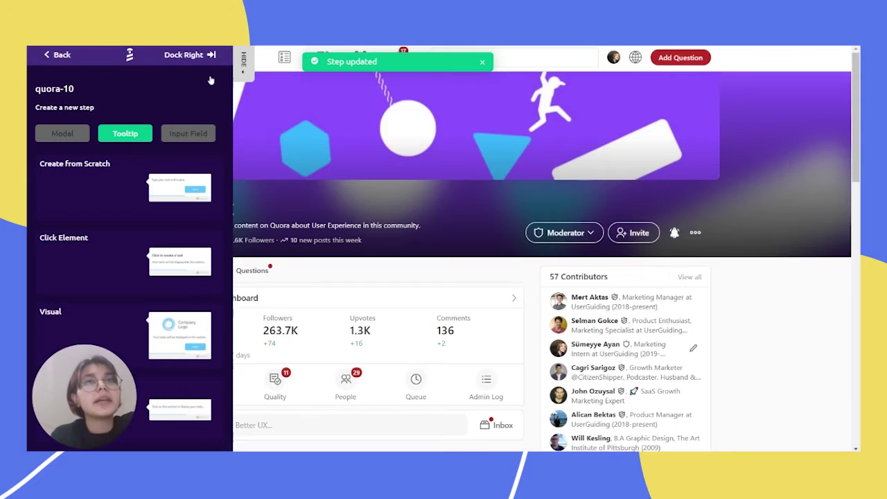
click(615, 61)
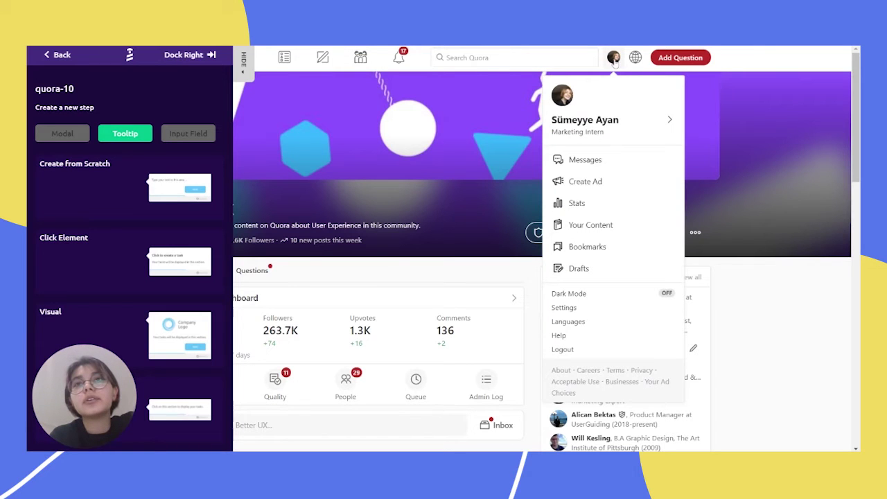
click(86, 257)
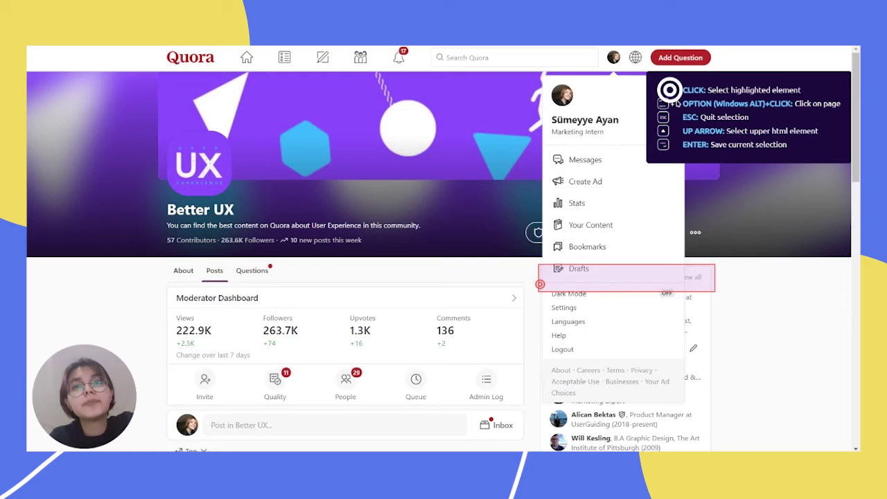
click(573, 313)
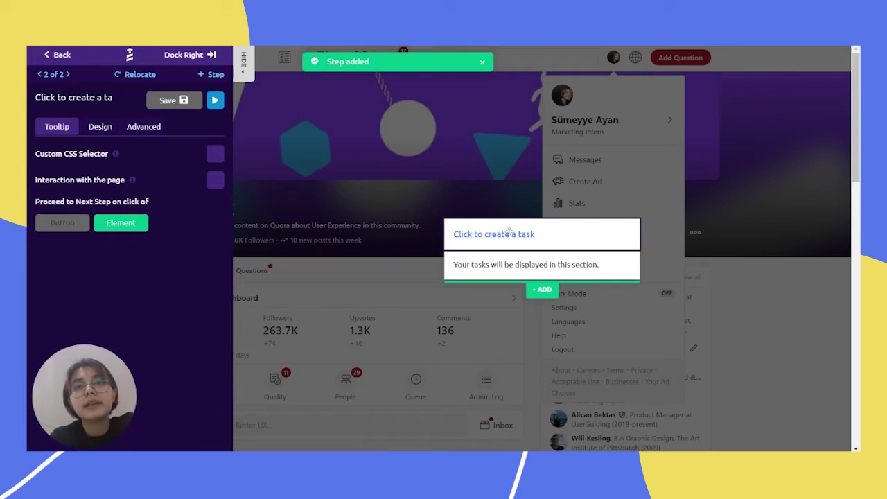
Remove the tooltip title, set its text to 'click on settings', and save
click(509, 233)
click(610, 262)
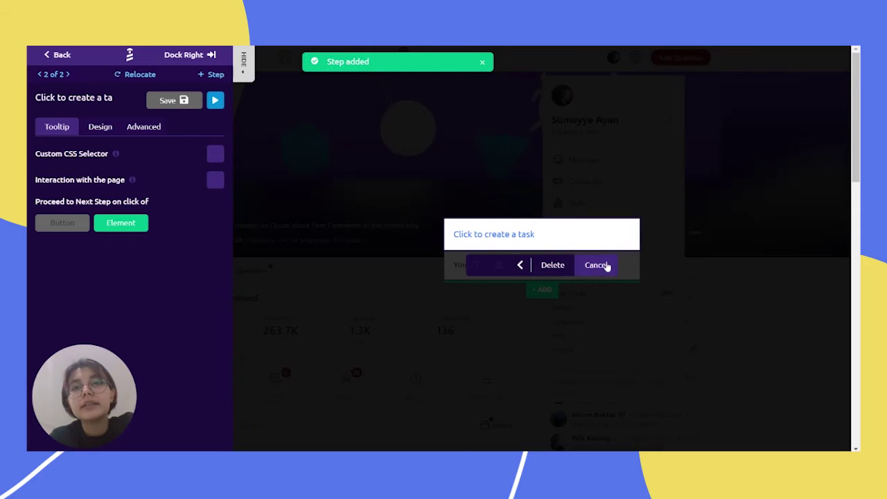
click(553, 264)
click(545, 248)
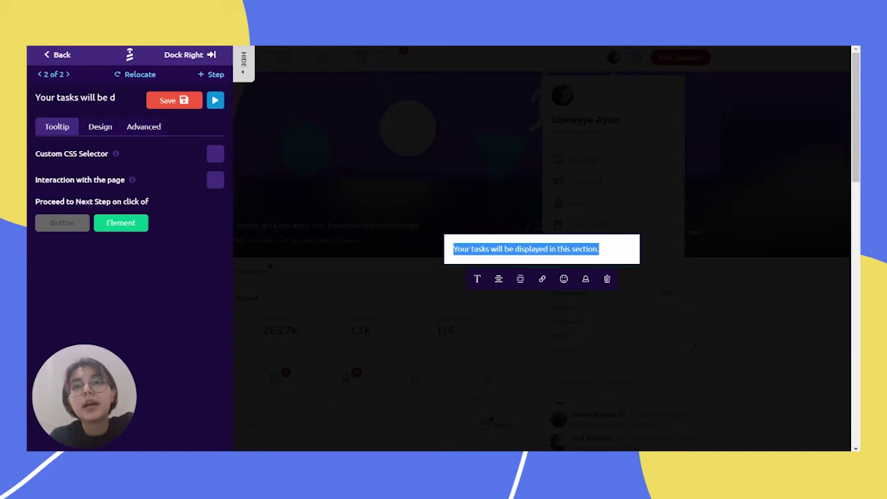
key(BackSpace)
text(c)
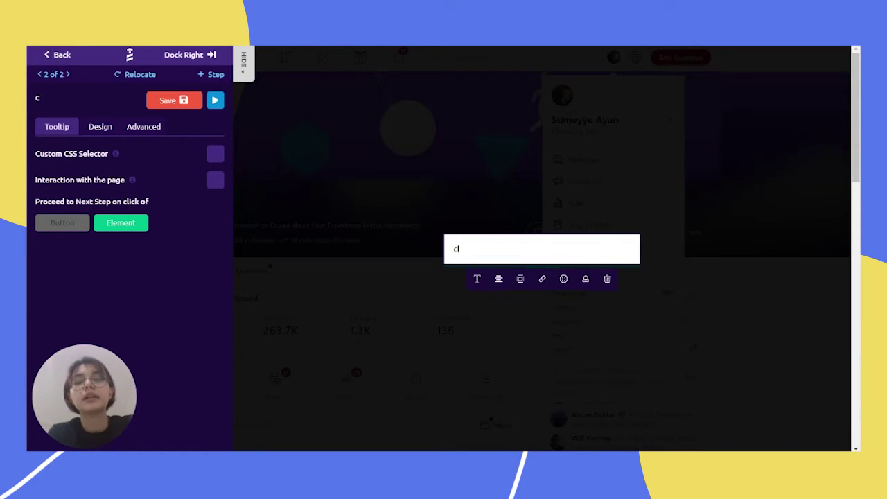
text(lick on settings)
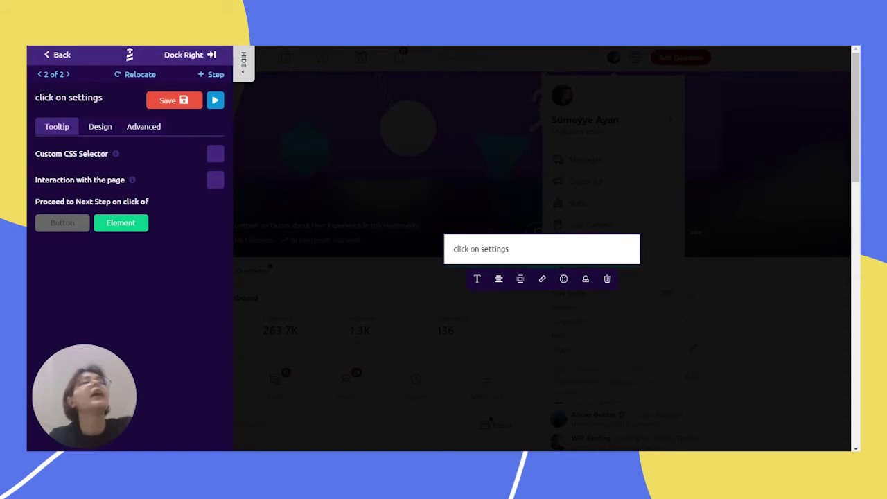
click(167, 102)
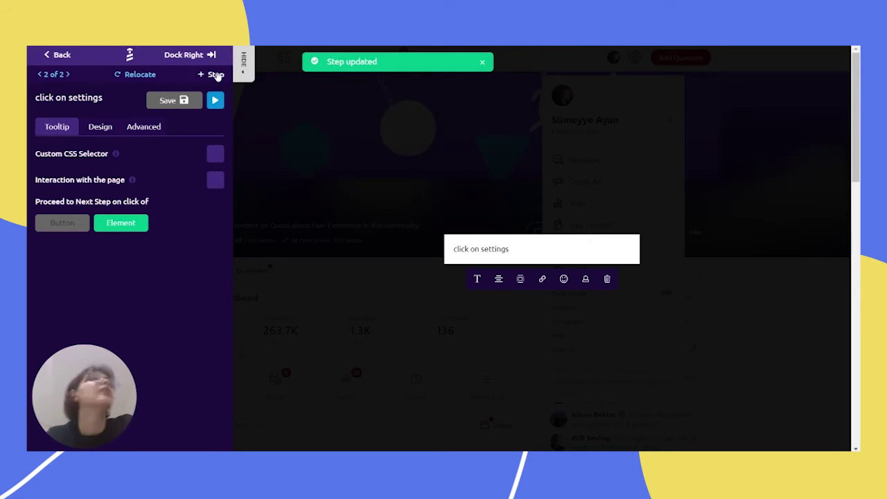
click(217, 75)
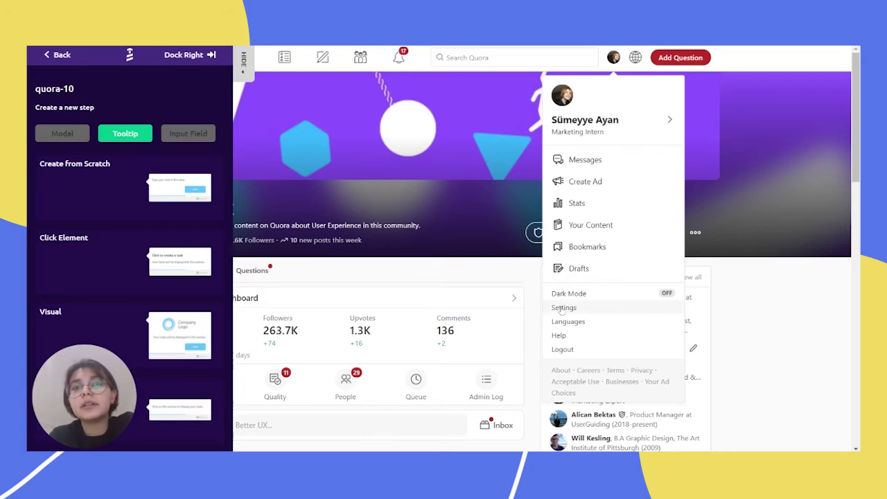
click(563, 308)
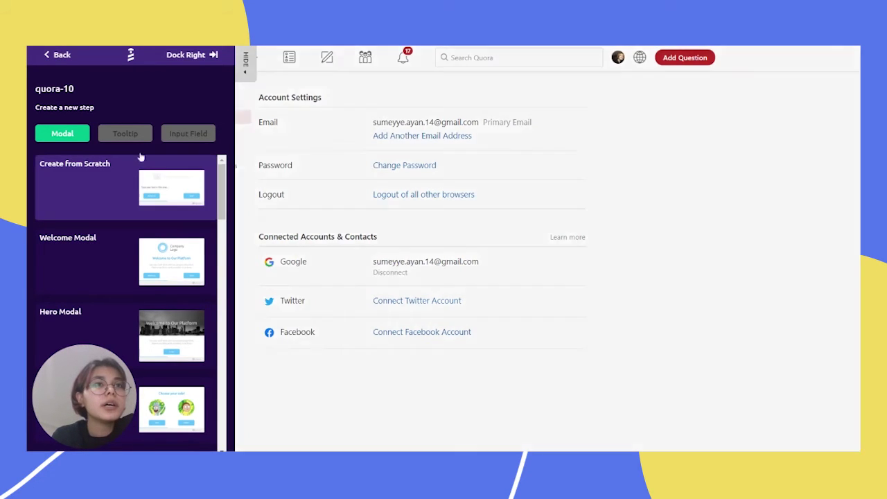
click(125, 133)
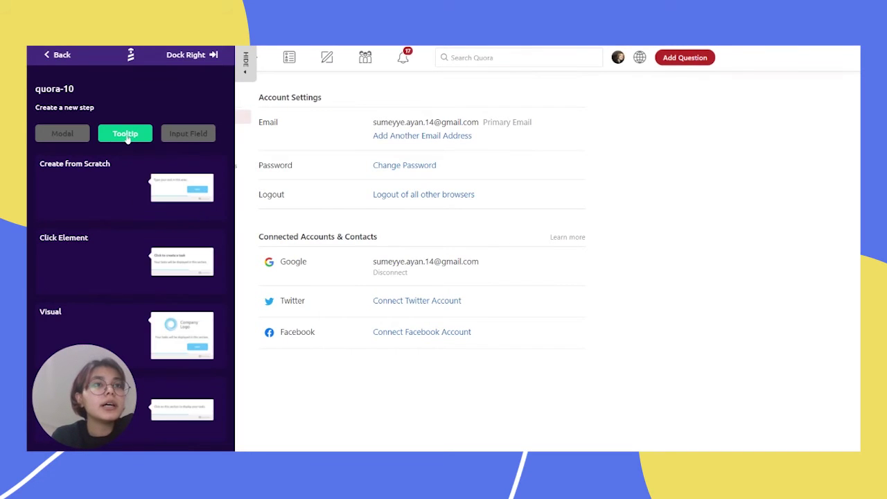
click(116, 259)
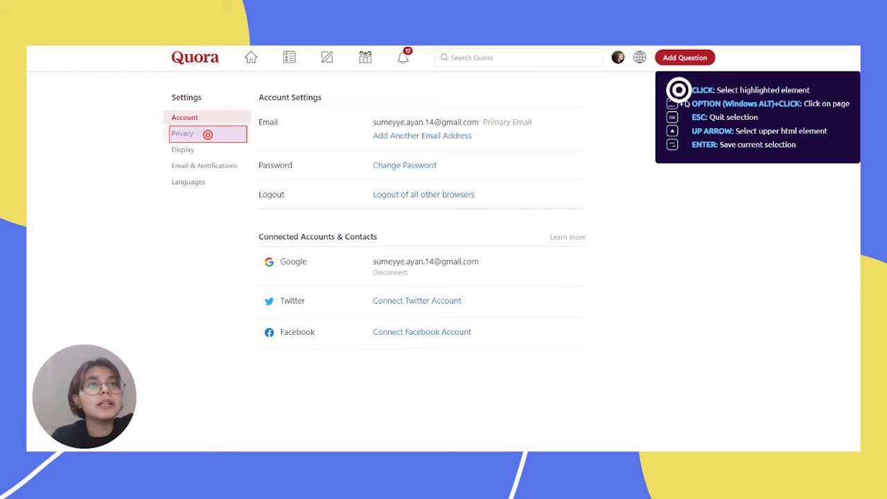
click(208, 135)
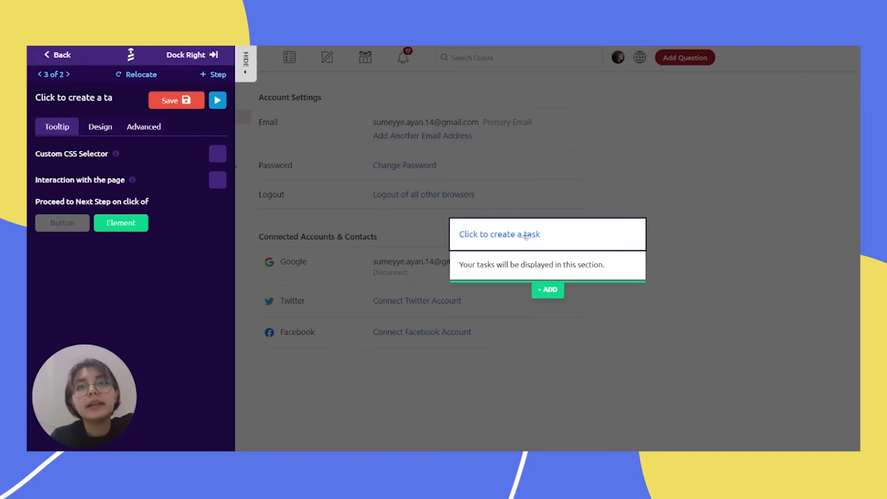
Remove the tooltip title, replace its text with 'click here', and save the step
click(526, 236)
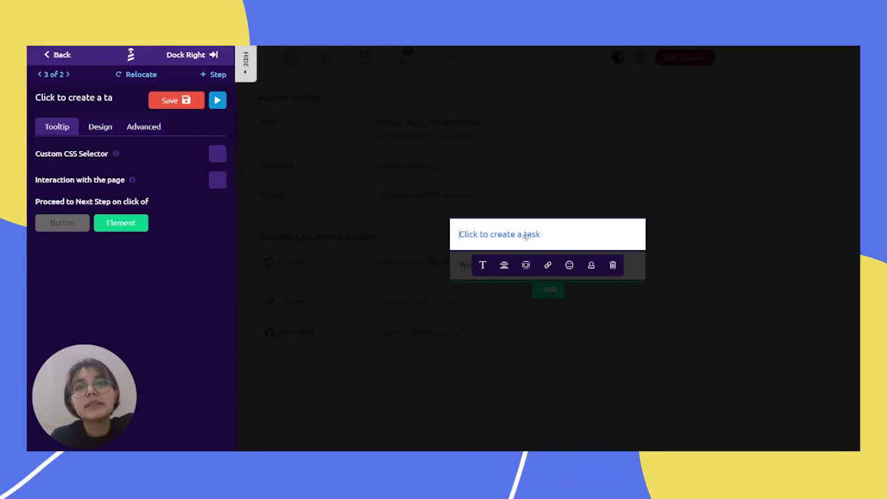
click(610, 264)
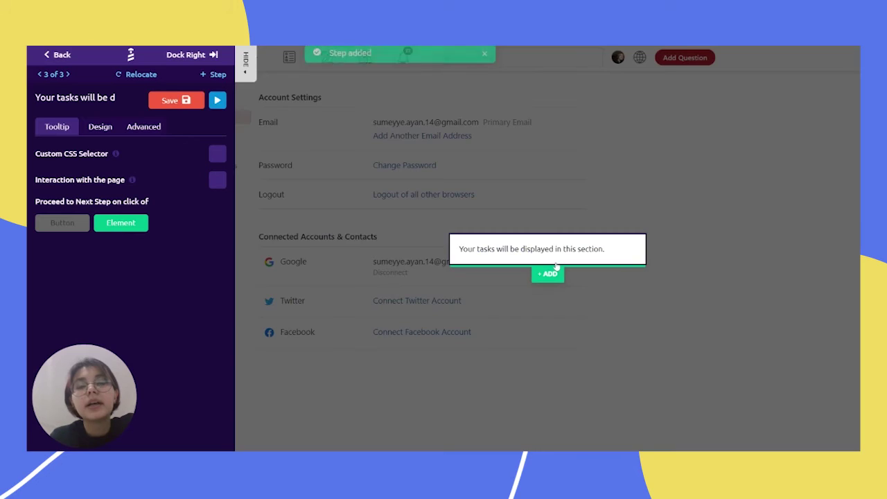
triple_click(497, 249)
key(BackSpace)
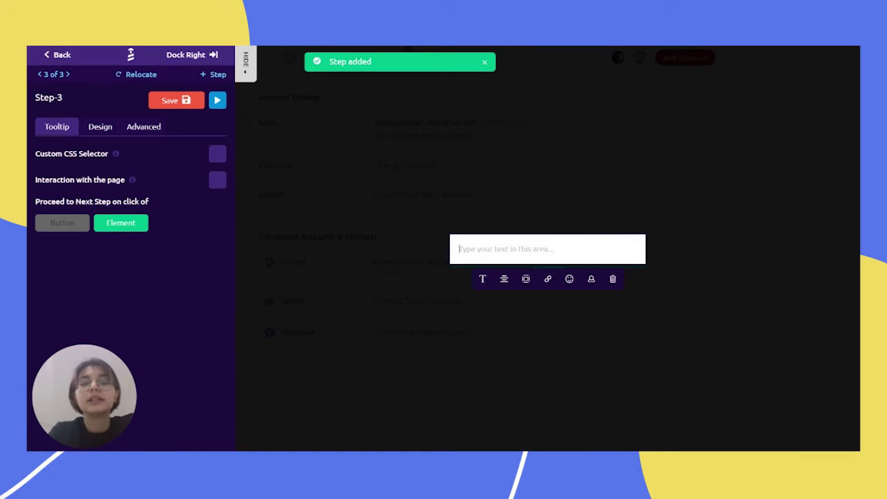
text(click here)
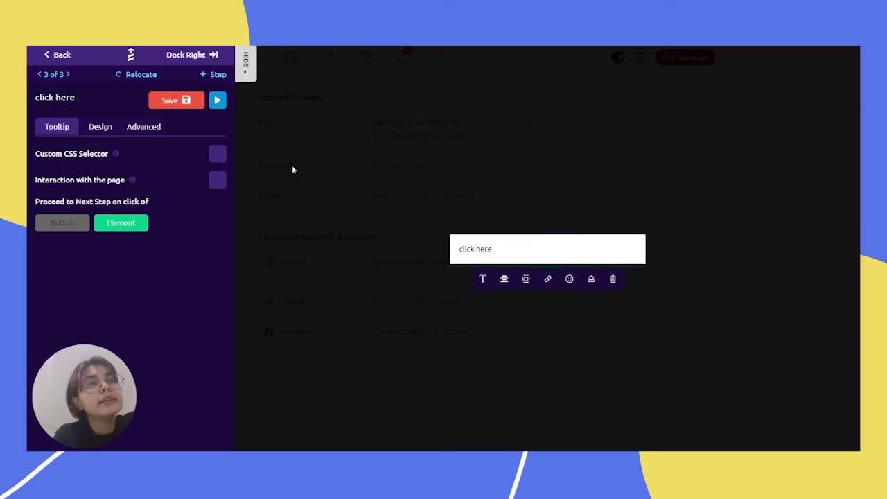
click(170, 102)
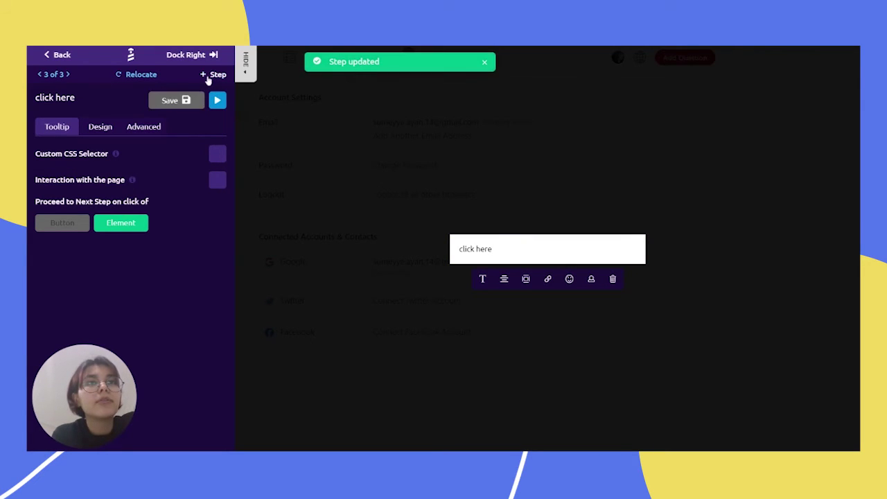
click(207, 78)
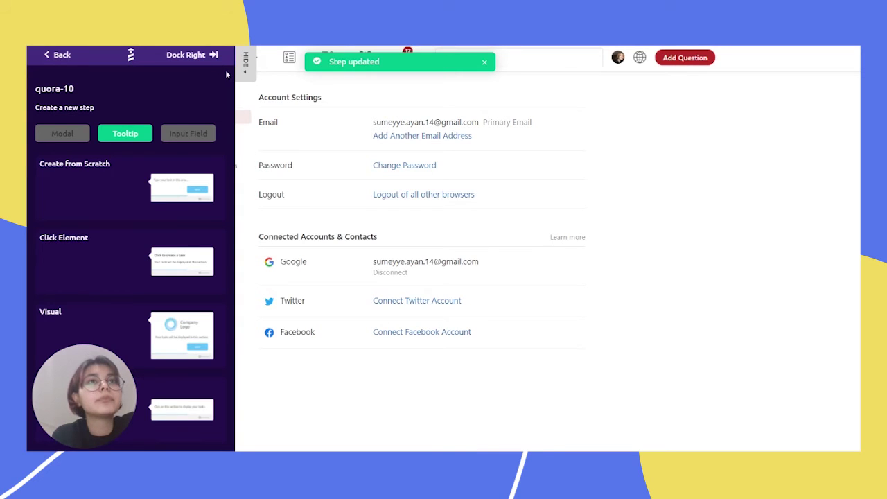
Go to Quora's Privacy settings and anchor a new tooltip step on Delete Account
click(246, 63)
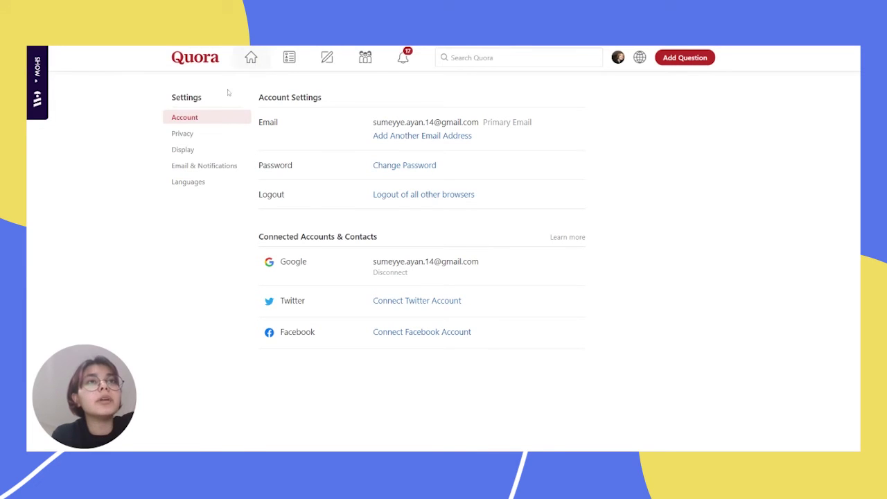
click(181, 134)
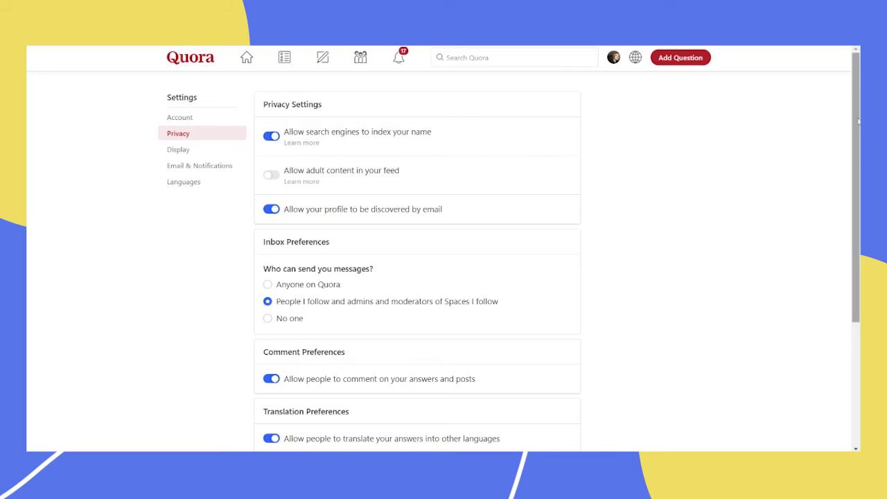
drag(855, 139, 854, 270)
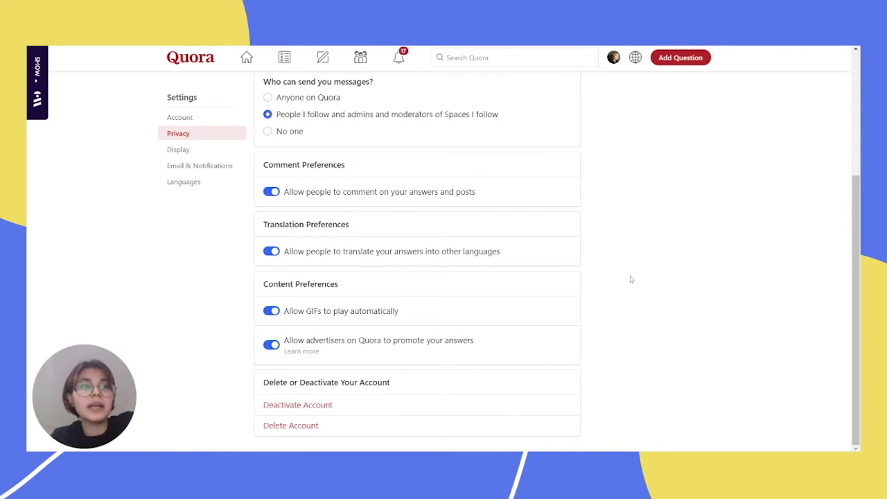
click(29, 103)
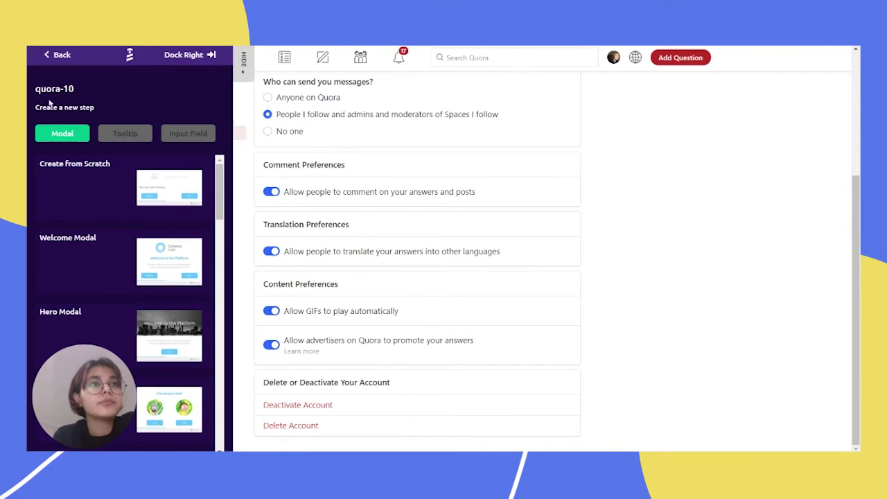
click(126, 135)
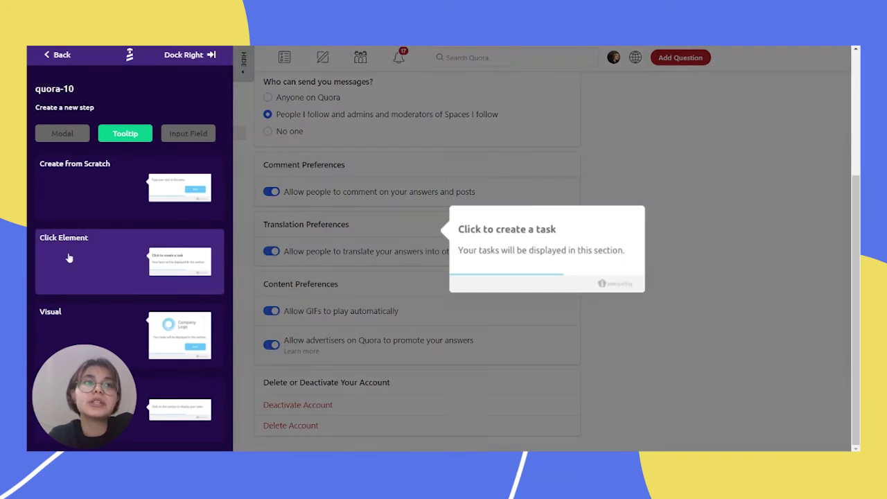
click(68, 258)
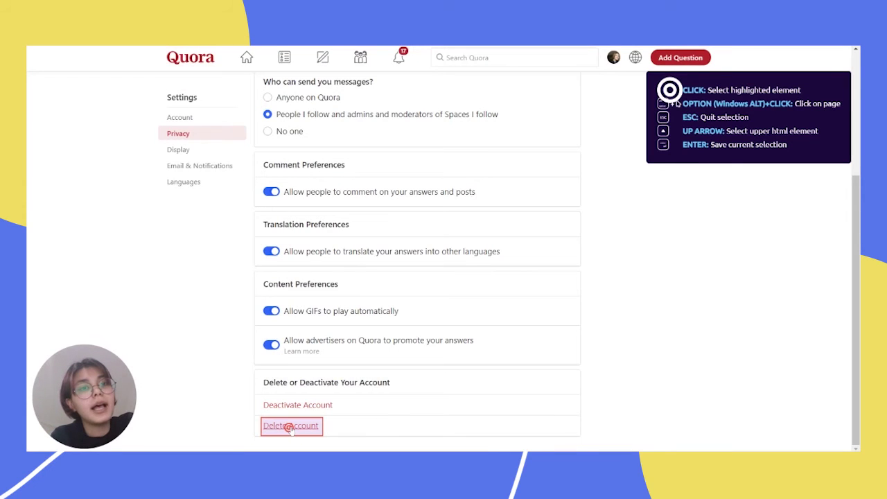
click(289, 427)
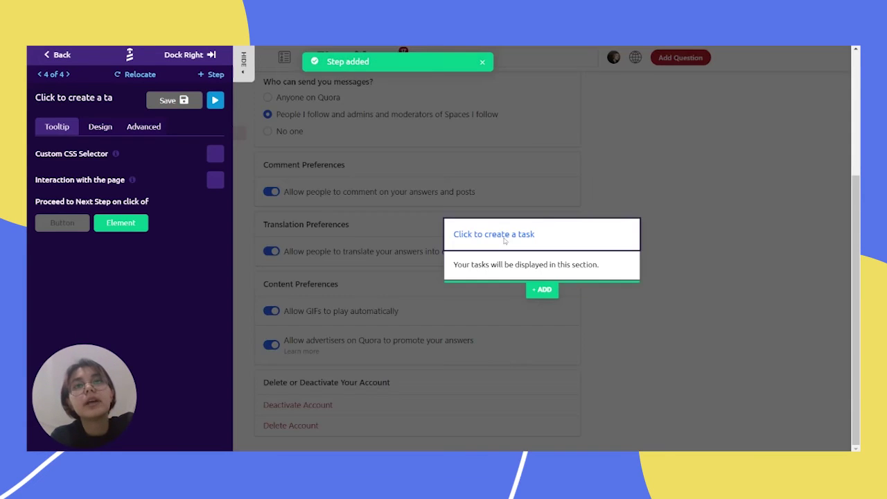
Remove the tooltip title, set its text to 'click on delete account', and save
click(503, 235)
click(608, 265)
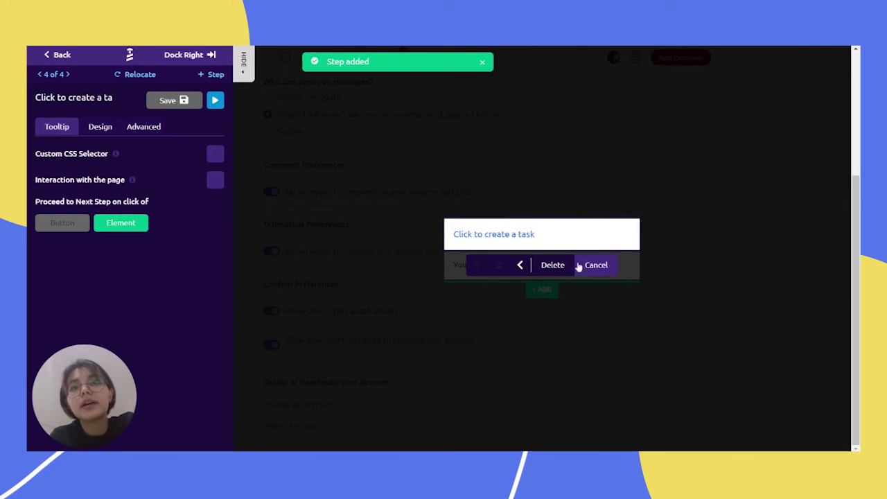
click(560, 266)
click(564, 251)
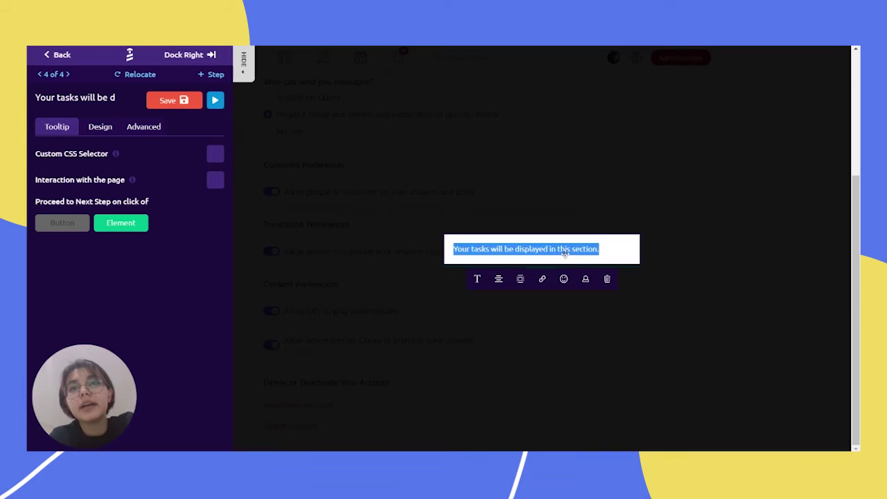
key(BackSpace)
text(cli)
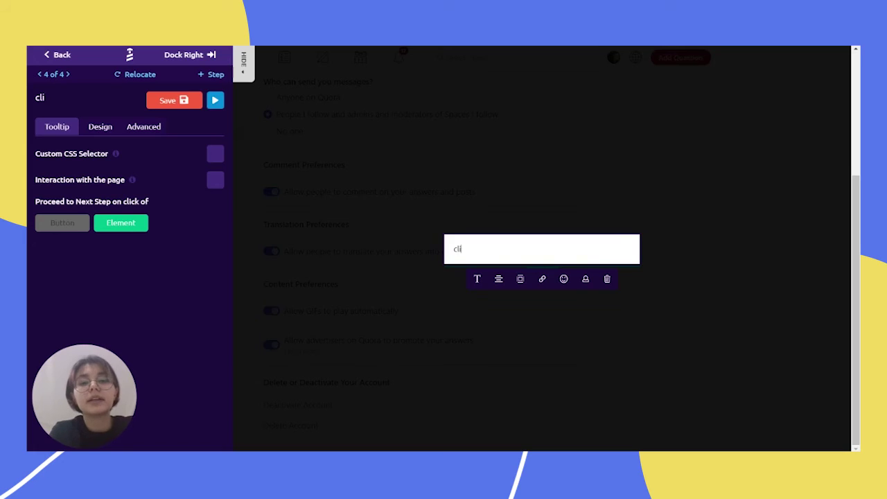
text(ck on d)
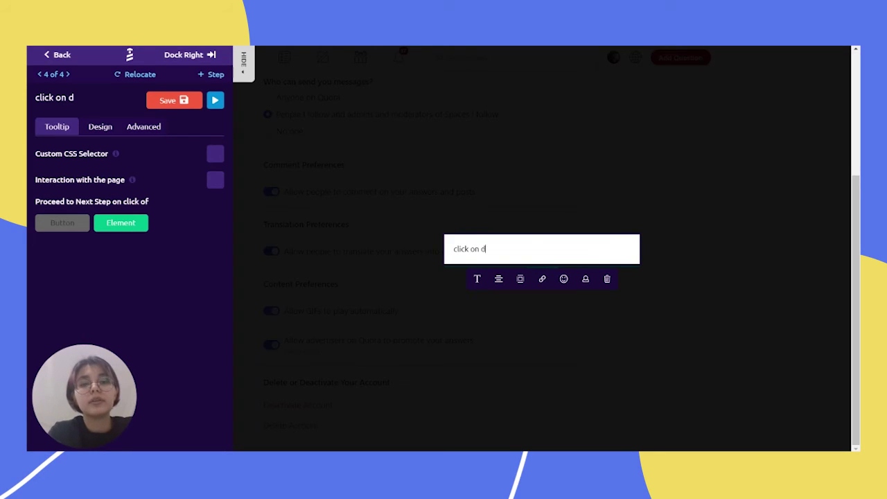
text(elete account)
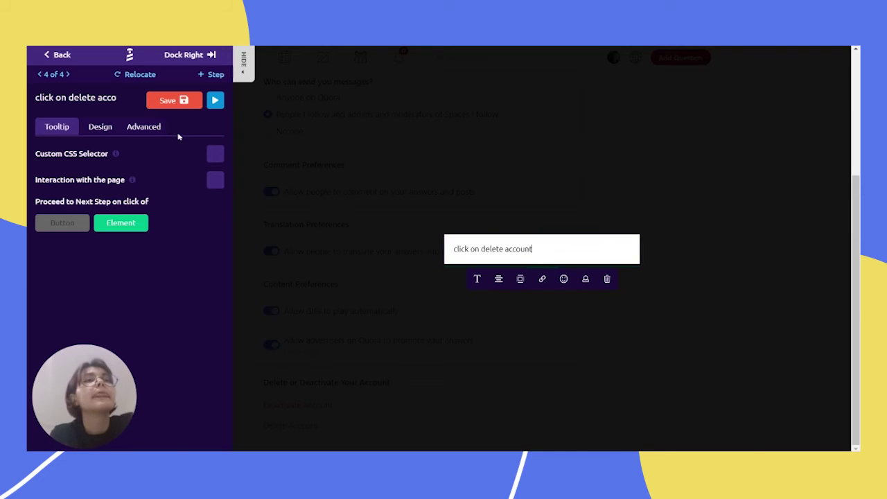
click(175, 102)
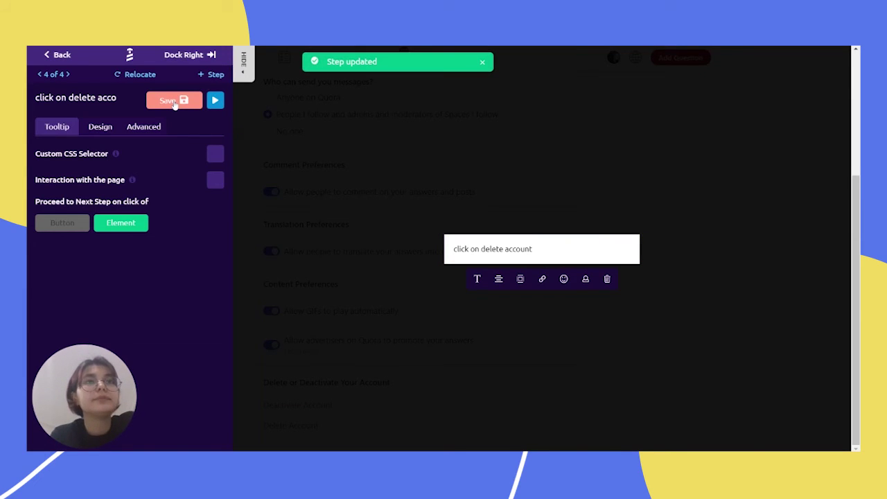
Open Quora's deletion password prompt and attach a scratch tooltip to the Password field
click(212, 75)
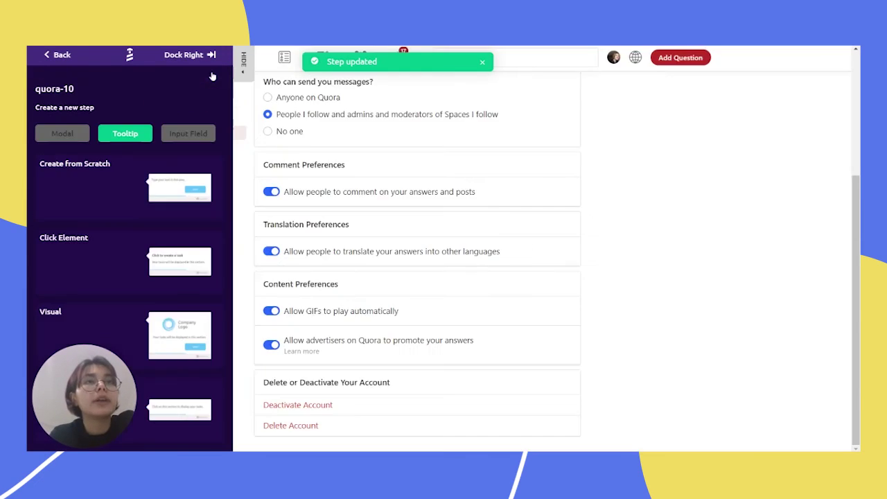
click(286, 426)
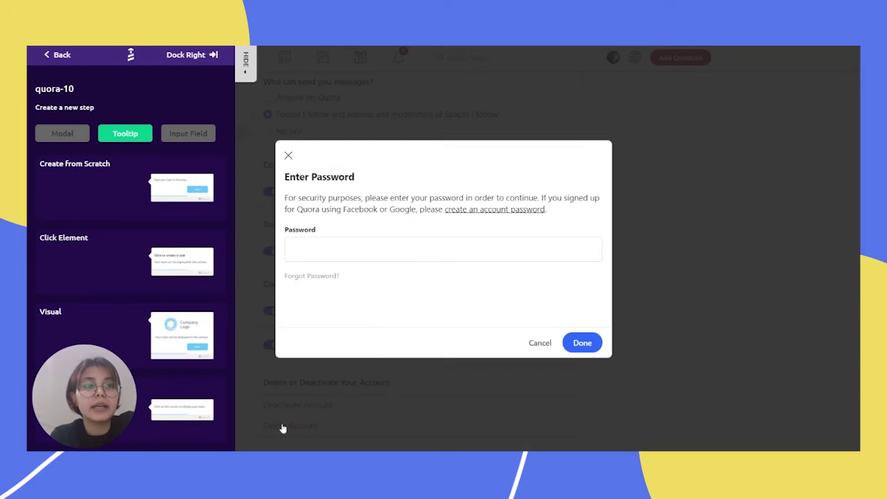
click(401, 276)
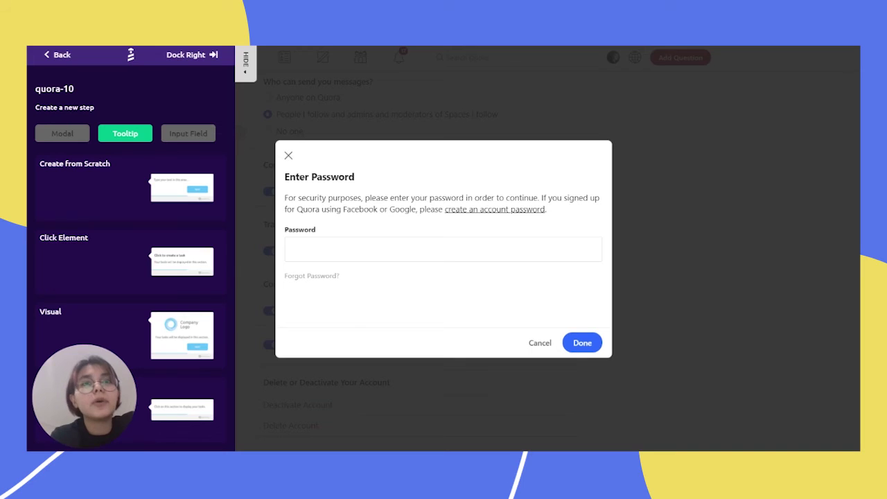
click(350, 261)
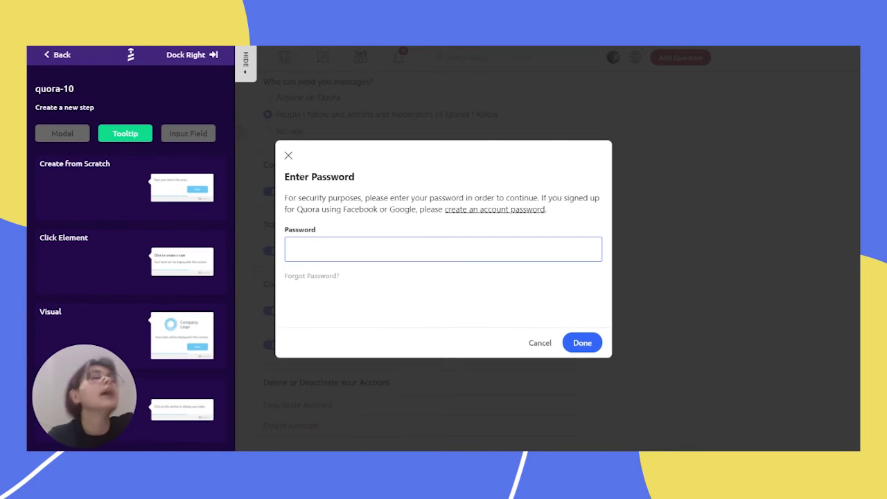
click(105, 183)
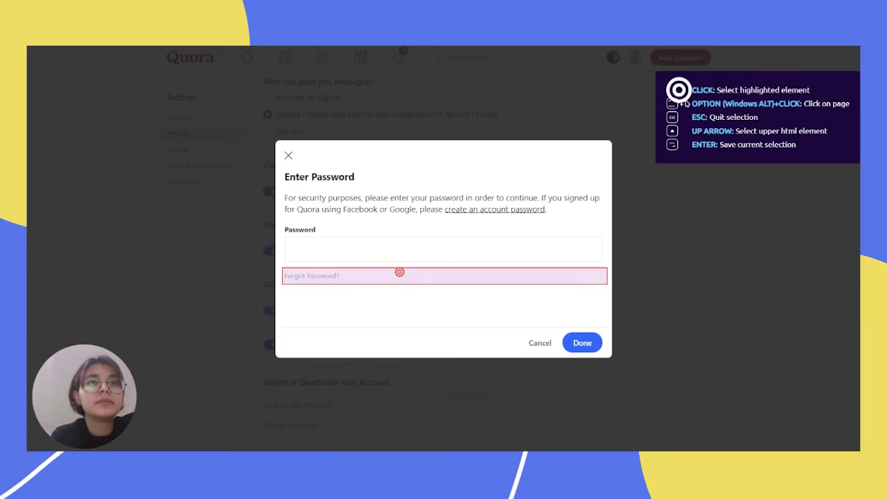
click(366, 249)
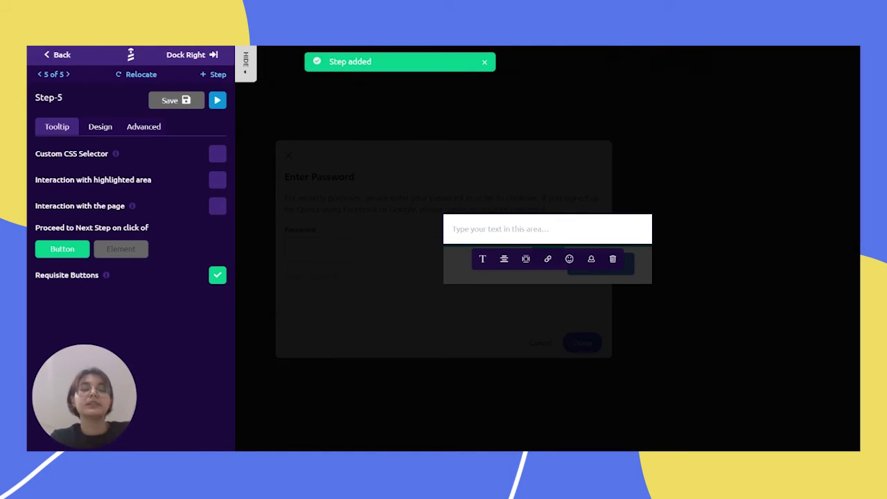
Enter 'write password for security' as the tooltip text and save the step
text(c)
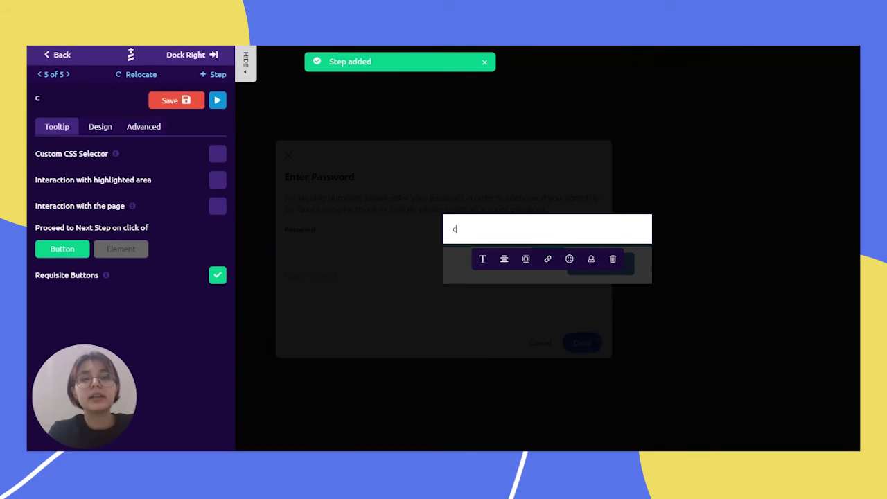
key(BackSpace)
text(write)
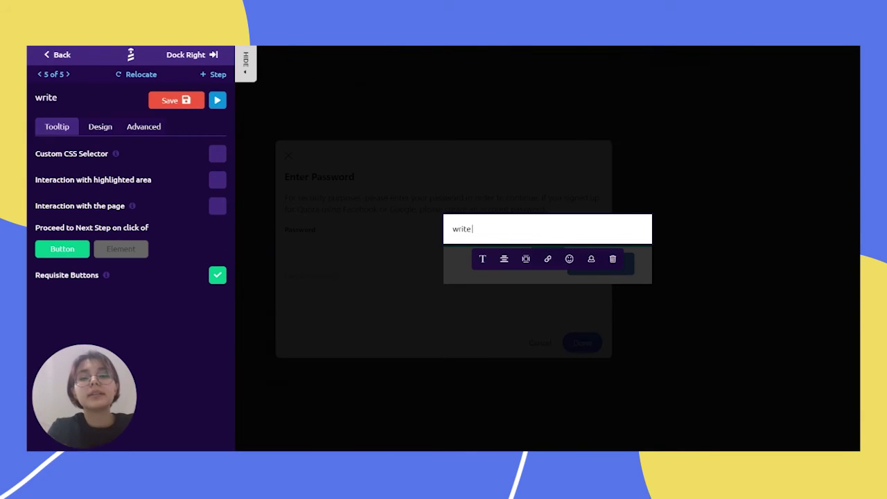
text( password f)
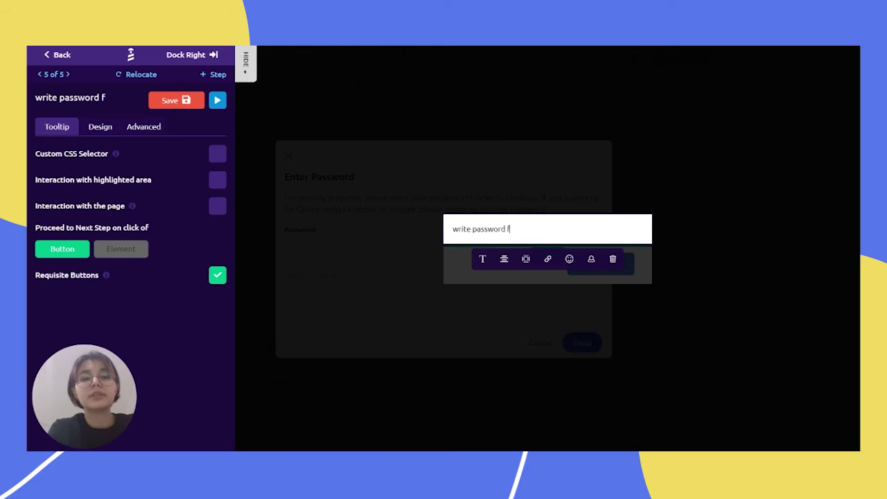
text(or secur)
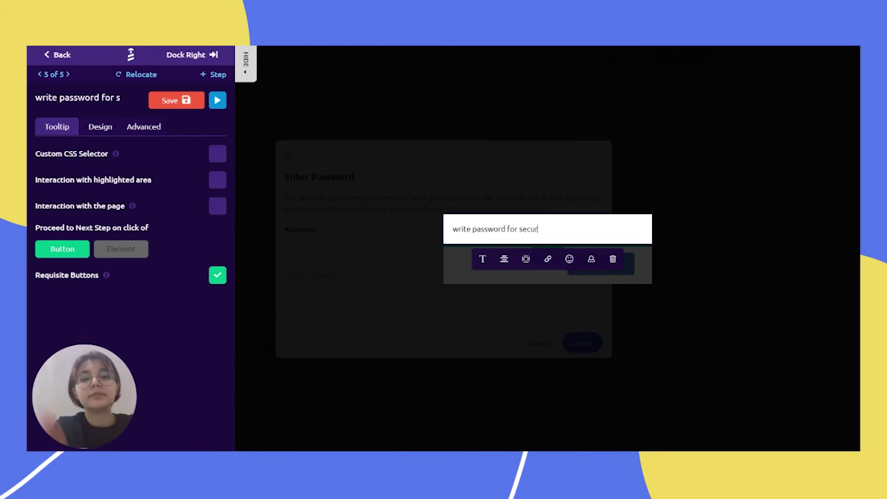
text(ity)
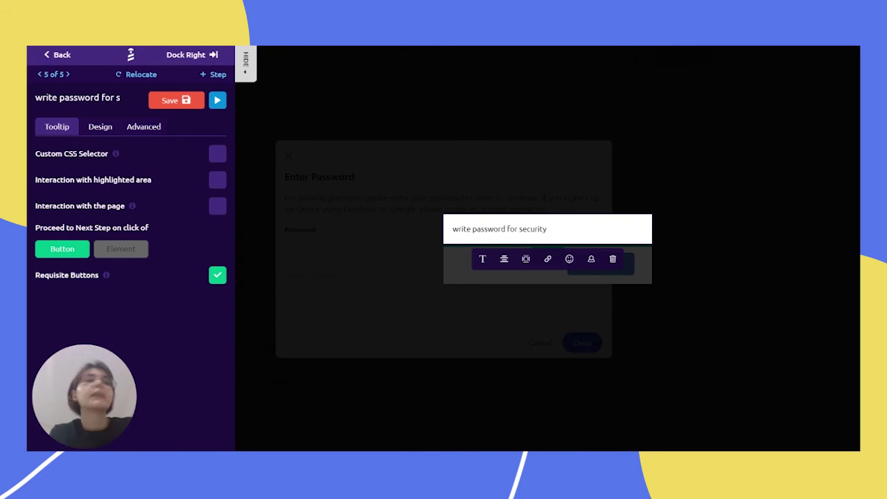
click(182, 101)
click(215, 75)
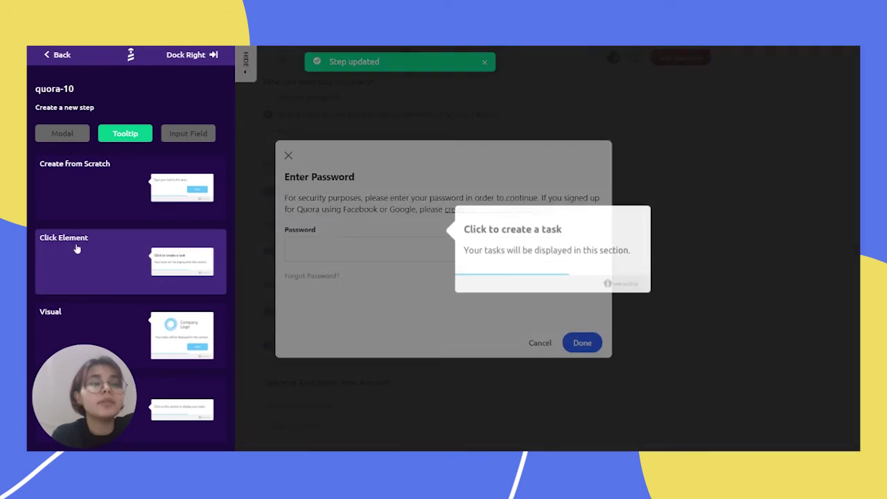
Anchor a click-element tooltip on the password dialog's Done area and remove its title
click(81, 259)
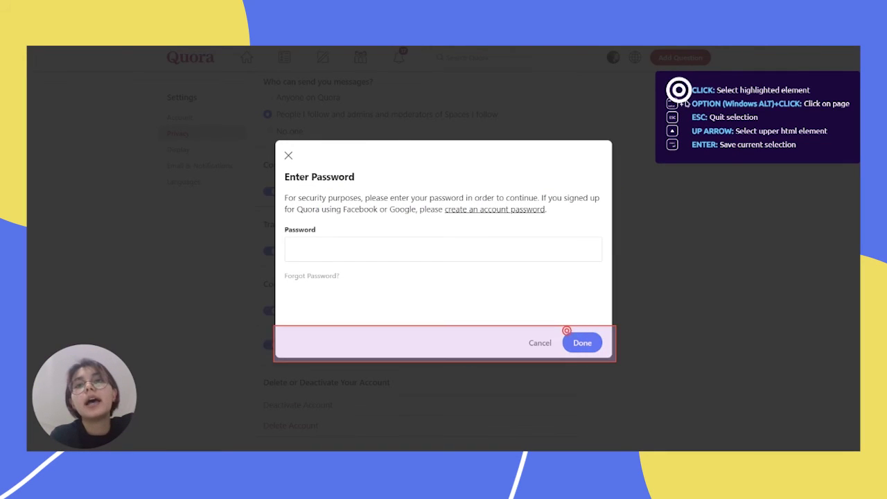
click(569, 339)
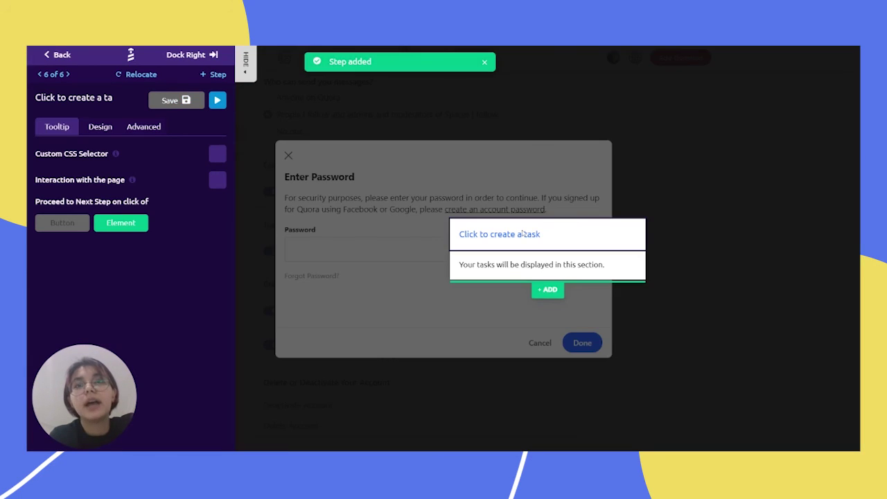
click(521, 235)
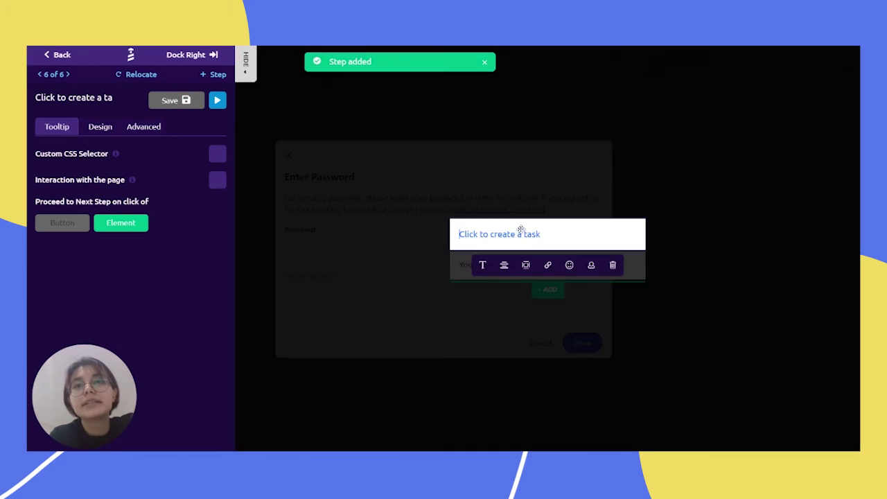
click(615, 266)
click(559, 266)
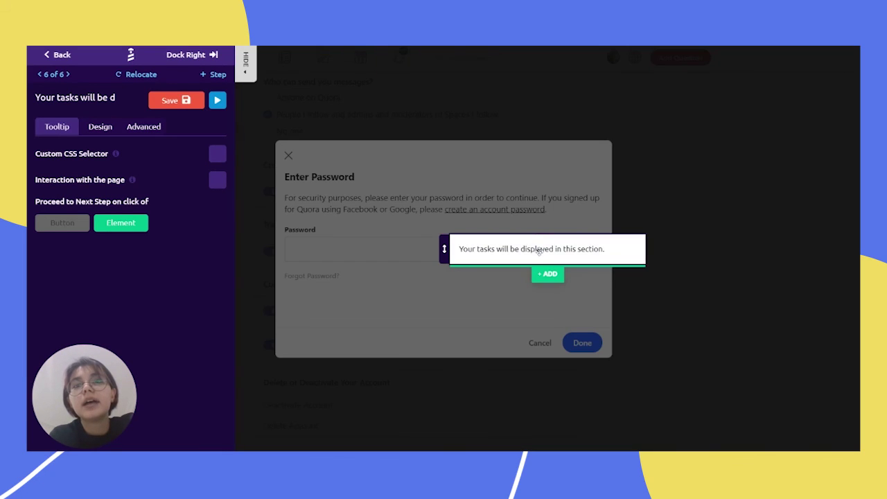
Set the tooltip text to 'click on done lastly' and save the sixth step
triple_click(532, 249)
key(BackSpace)
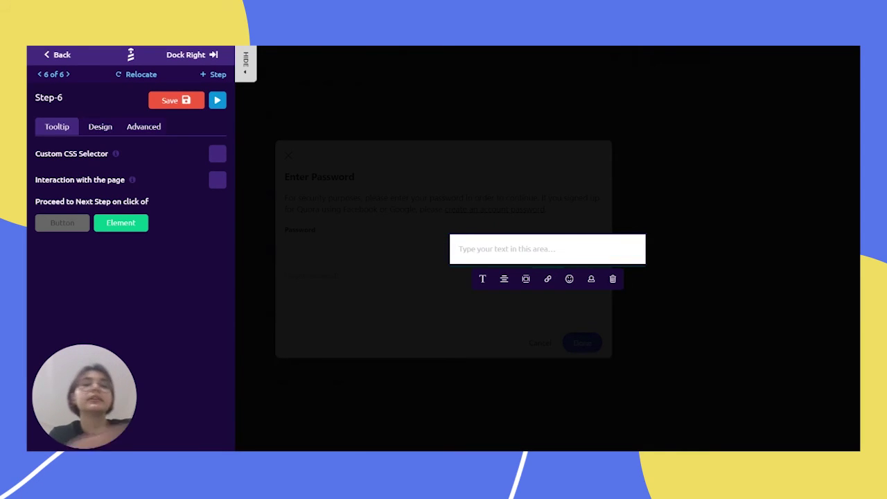
text(clik)
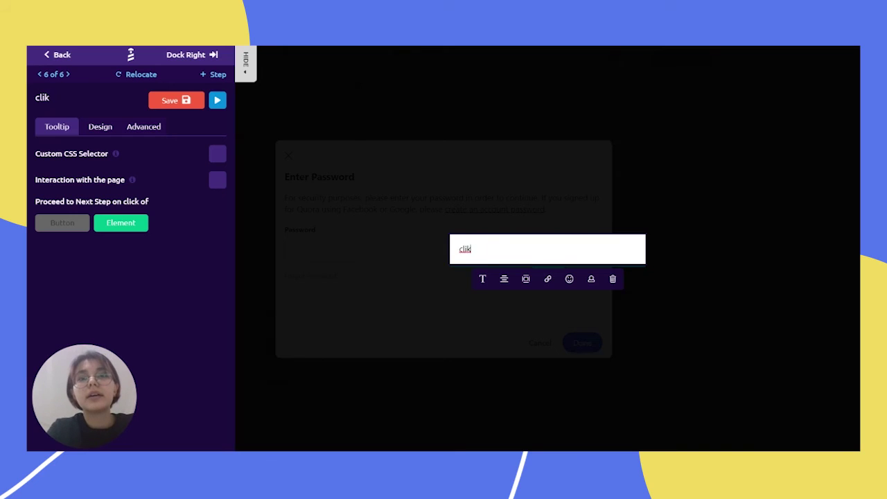
key(BackSpace)
text(ck on)
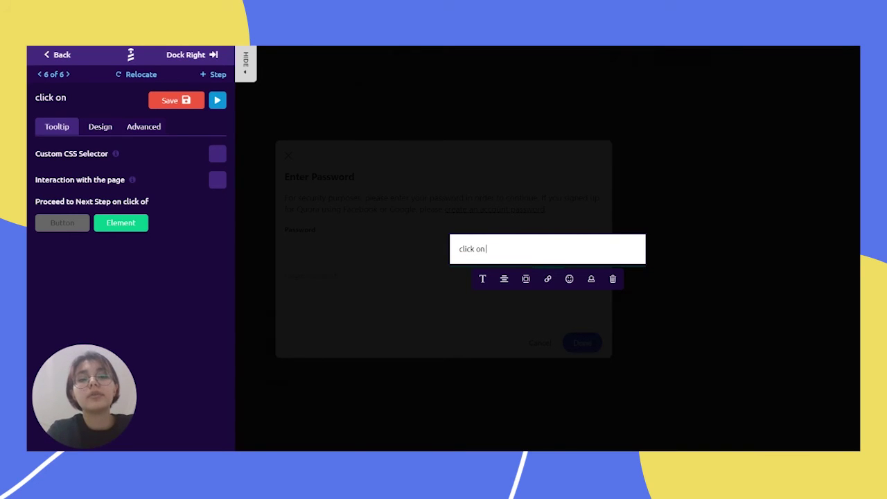
text( done)
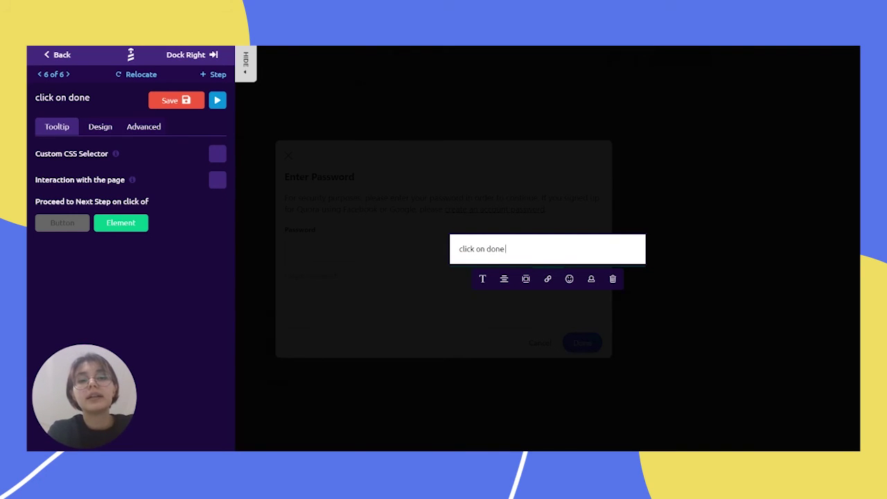
text( lastly)
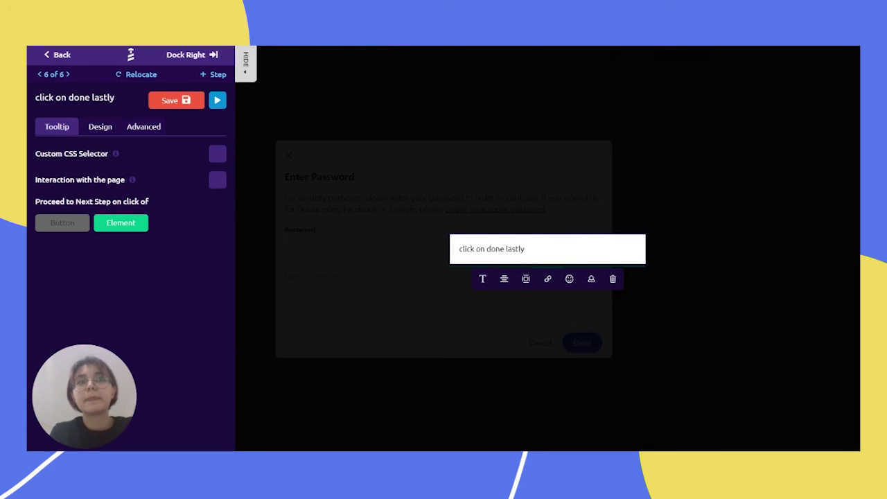
click(186, 103)
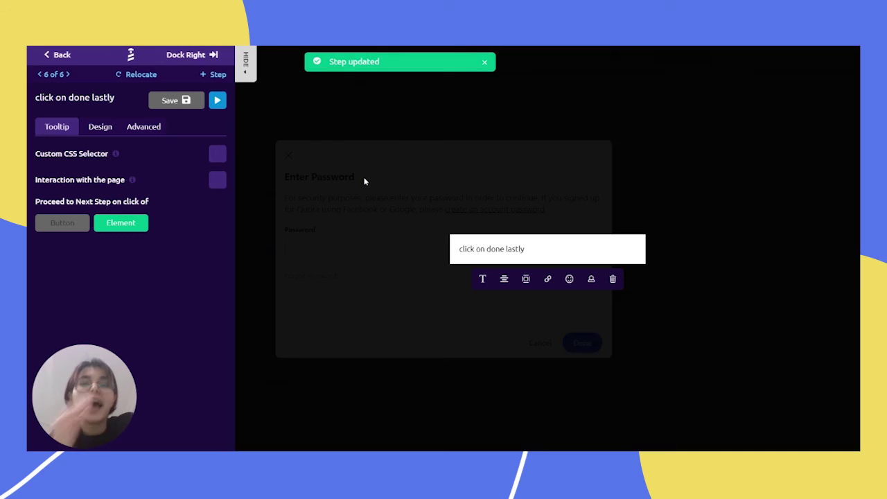